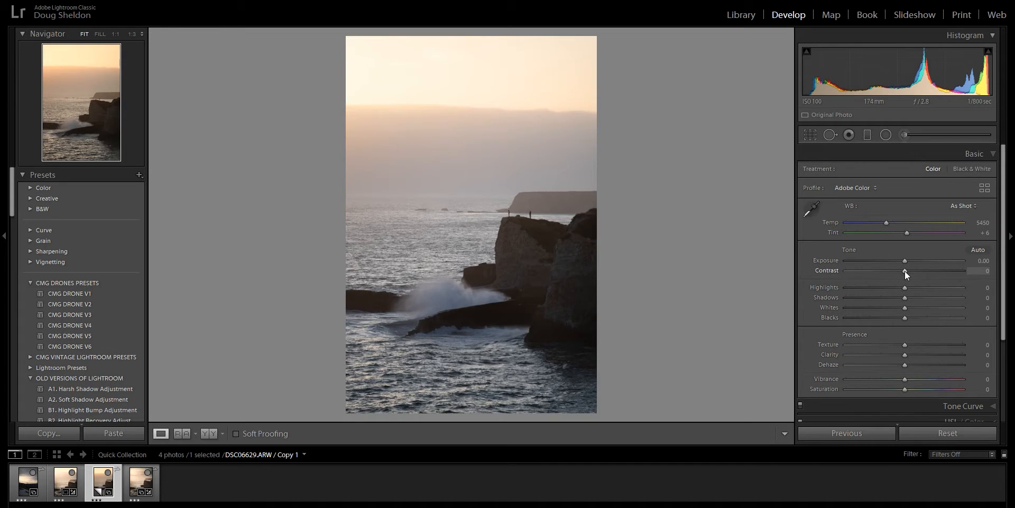
- Set the seascape's Temp to 5679, Contrast +81, Highlights −51, Shadows +45, Whites +36, Blacks −15 and Clarity +22
drag(905, 298, 895, 318)
drag(908, 355, 915, 354)
drag(886, 222, 888, 222)
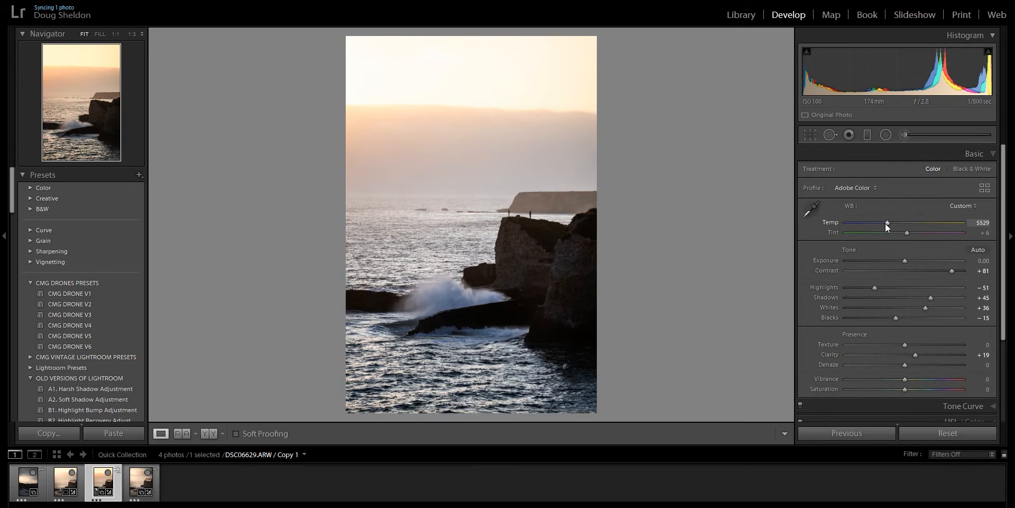
drag(887, 222, 888, 222)
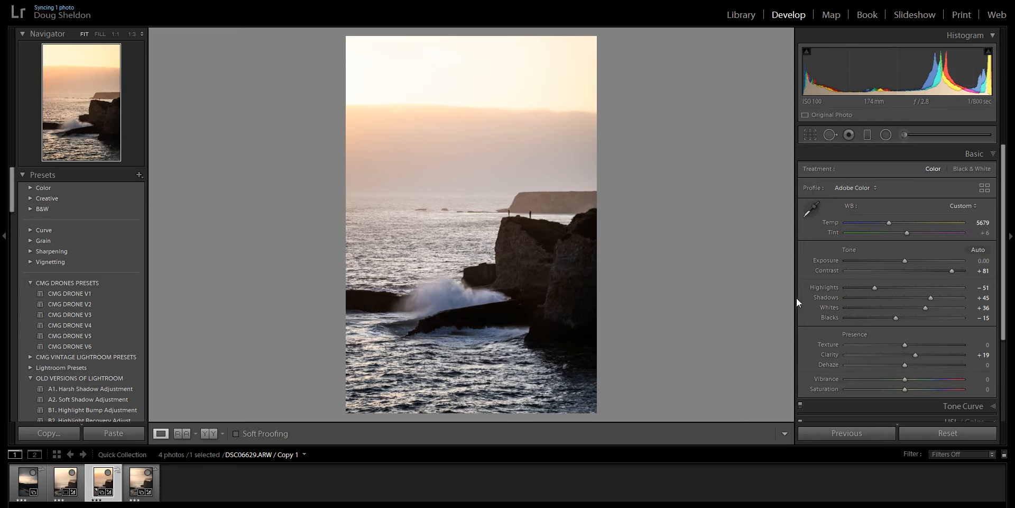
mouse_move(915, 354)
mouse_down()
mouse_move(933, 353)
mouse_move(913, 352)
mouse_move(924, 345)
mouse_up()
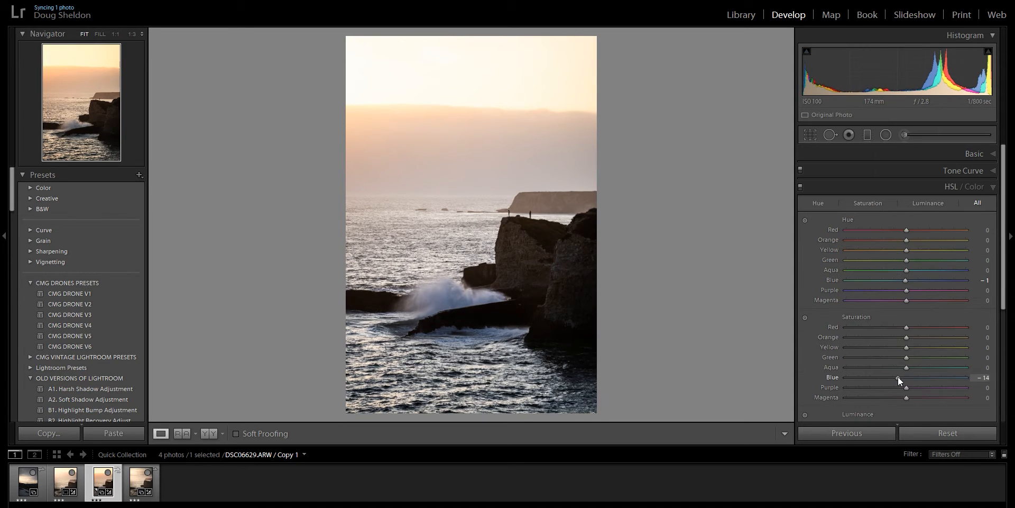
- Set the blue hue to −6, blue saturation to −23 and blue luminance to −17
drag(897, 376, 892, 376)
drag(907, 279, 903, 280)
scroll(876, 353, down, 3)
mouse_move(909, 364)
mouse_down()
mouse_move(929, 363)
mouse_move(880, 363)
mouse_move(961, 359)
mouse_move(887, 366)
mouse_move(897, 364)
mouse_up()
- Set saturation to +15 for orange and −30 for yellow, and luminance to +16 for red, +52 for orange and +25 for yellow
mouse_move(906, 226)
mouse_down()
mouse_move(950, 233)
mouse_move(916, 236)
mouse_up()
drag(907, 322, 937, 321)
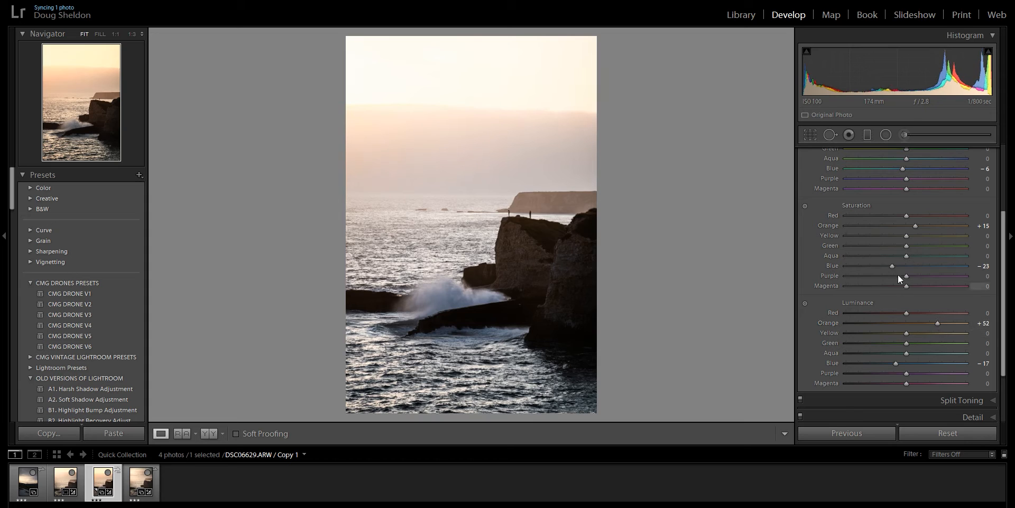
drag(906, 236, 884, 237)
drag(906, 333, 918, 335)
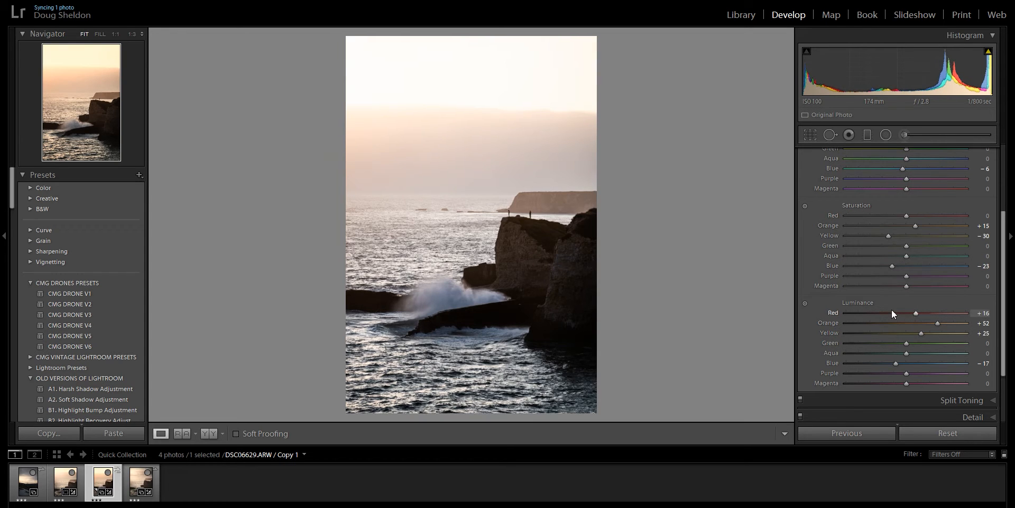
- Shape the RGB tone curve with lifted blacks, raised midtones and a white point lowered to 94.5%
key(ctrl+2)
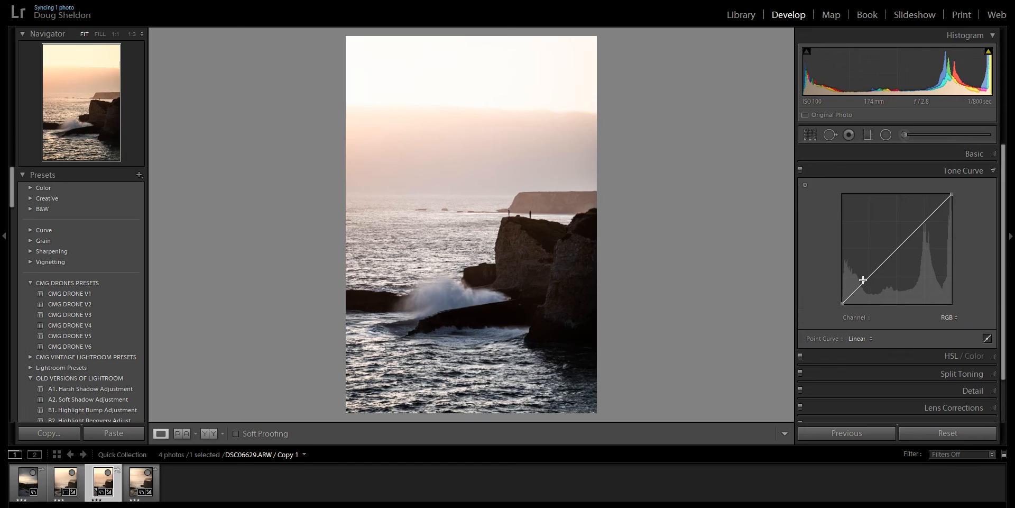
click(859, 285)
drag(840, 306, 831, 298)
drag(898, 259, 899, 249)
click(926, 220)
drag(953, 195, 959, 199)
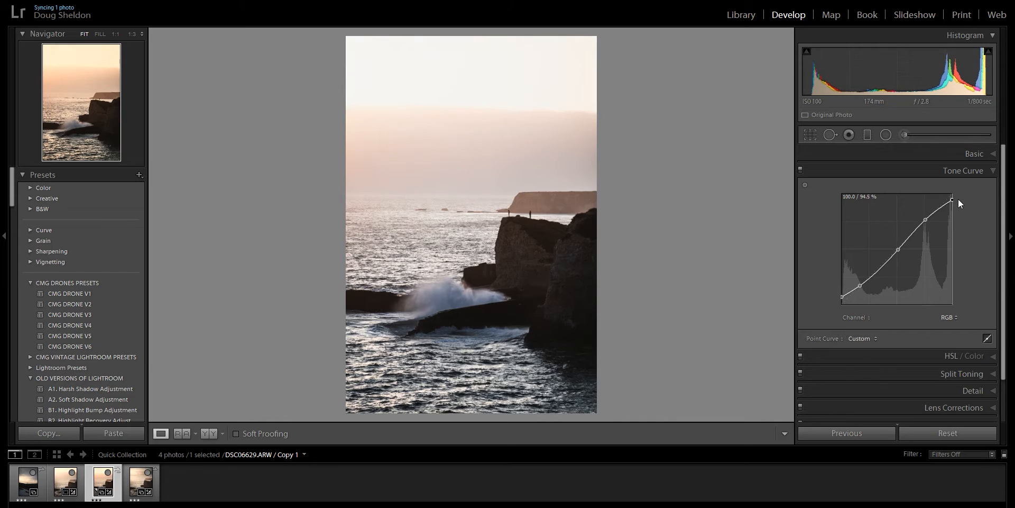
click(850, 292)
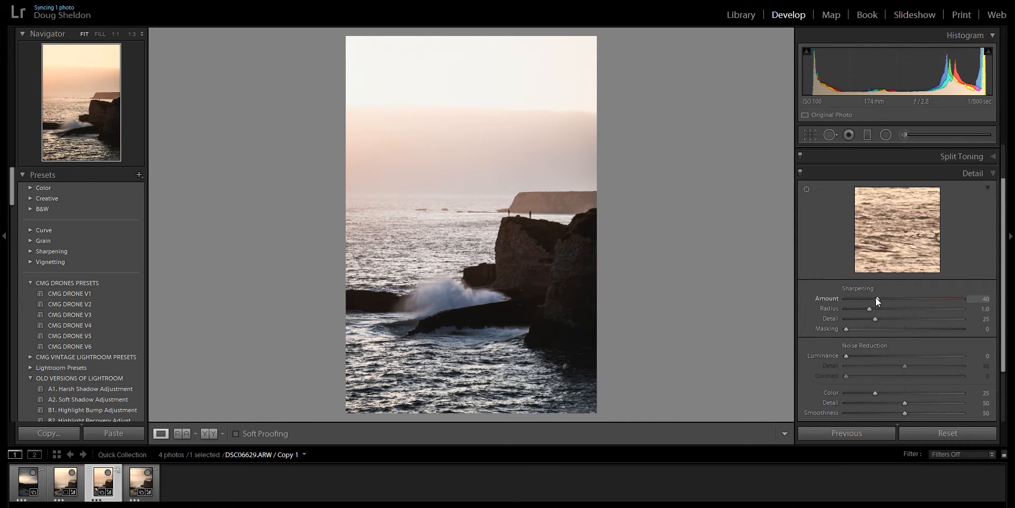
- Increase the sharpening masking and set the post-crop vignetting amount to −8
drag(846, 329, 899, 310)
scroll(943, 315, down, 1)
scroll(903, 350, down, 2)
click(932, 392)
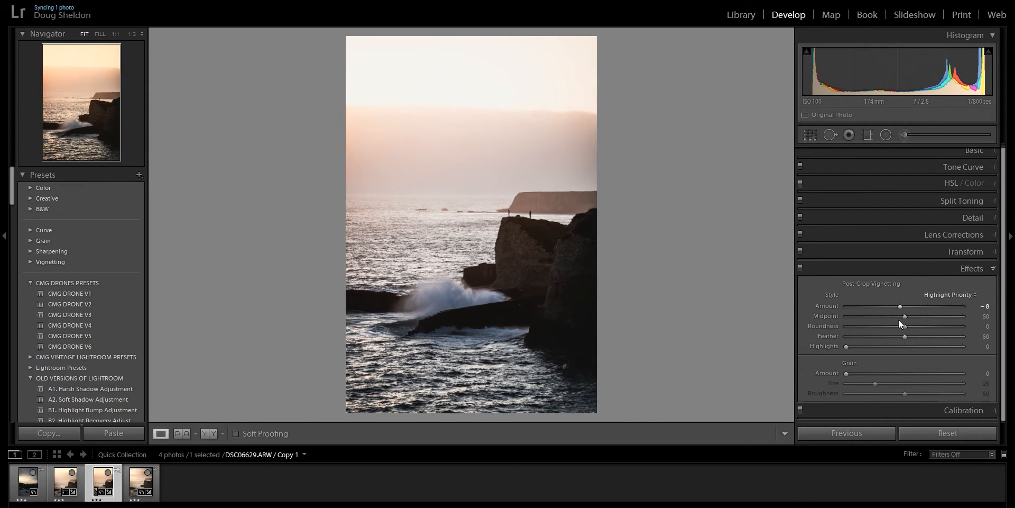
click(894, 268)
- Darken the photo's lower-right and lower-left corners with two diagonal graduated filters at −0.54 exposure
click(865, 134)
drag(622, 398, 521, 288)
double_click(887, 220)
drag(903, 210, 895, 209)
drag(278, 376, 449, 211)
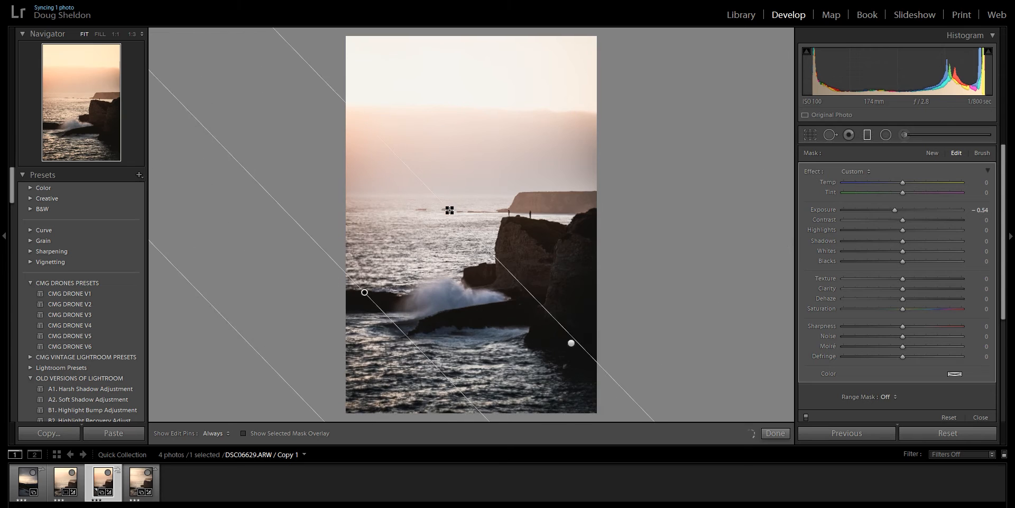
drag(364, 294, 398, 358)
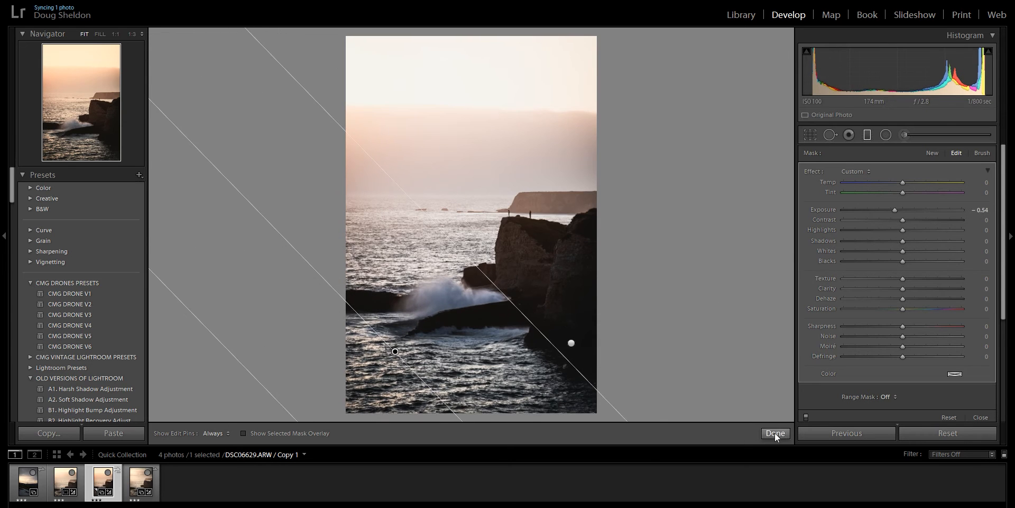
click(776, 433)
- Raise the photo's overall exposure to +0.30
drag(902, 261, 905, 262)
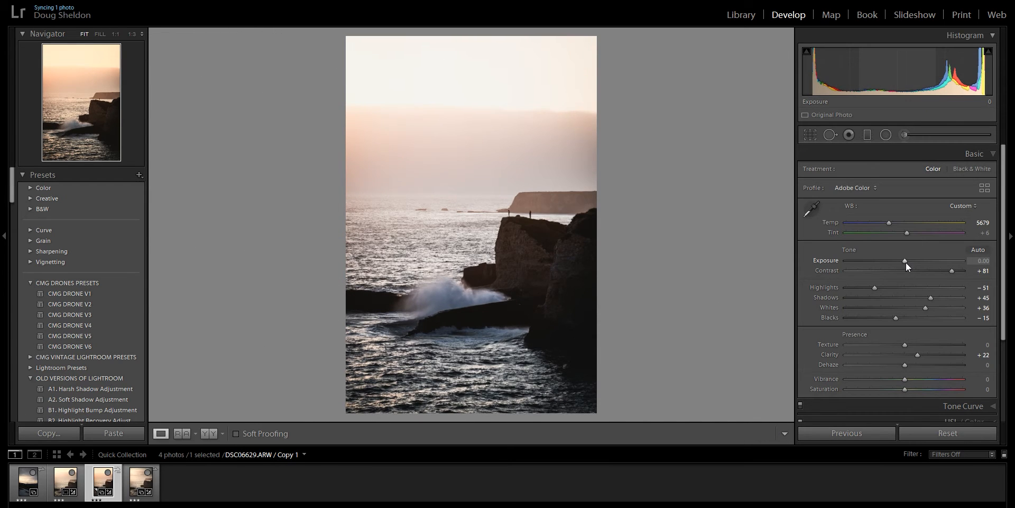
key(Up)
key(Up)
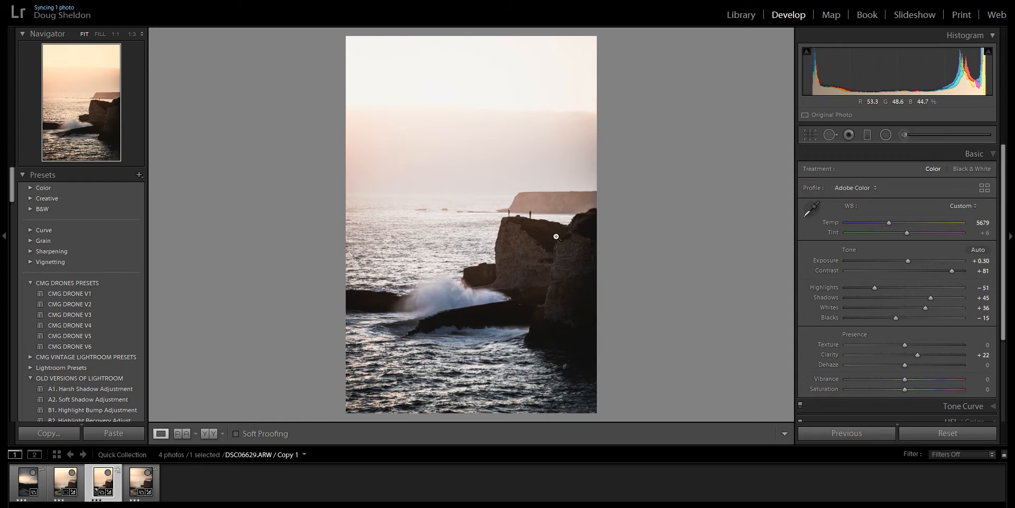
- Crop the seascape to the 4 x 5 / 8 x 10 aspect ratio and adjust the framing slightly
click(811, 135)
click(951, 172)
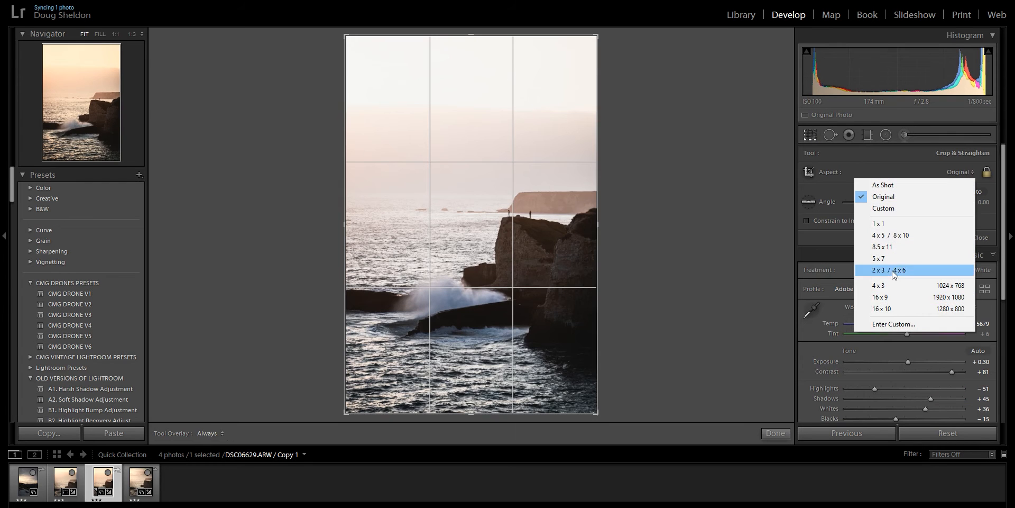
click(888, 241)
drag(487, 251, 489, 257)
click(777, 432)
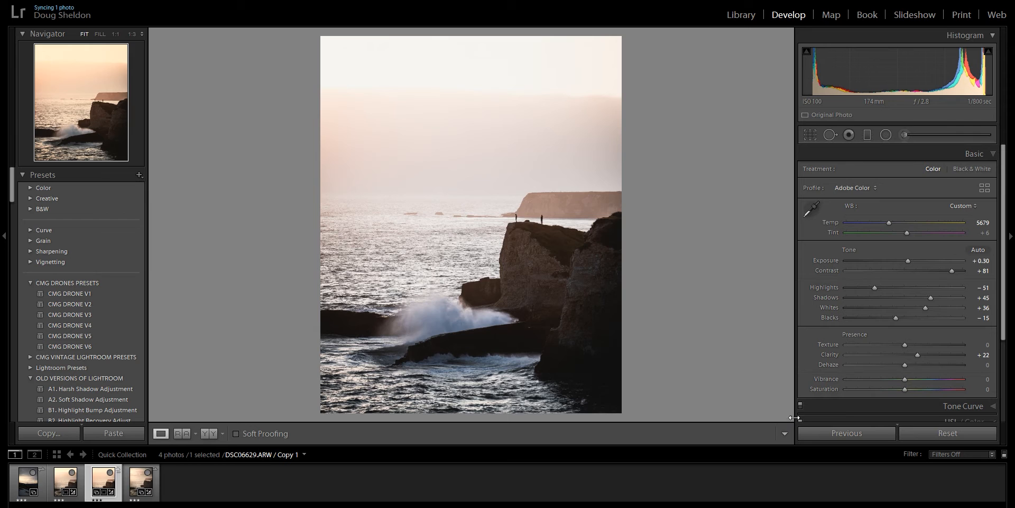
- Check the two figures on the cliff up close and open the seascape in Photoshop for editing
click(542, 221)
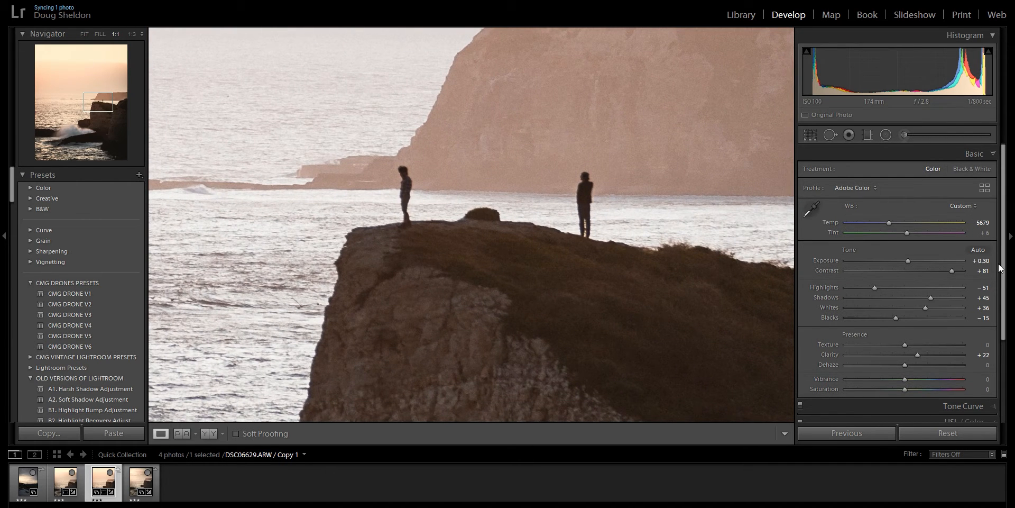
key(z)
right_click(439, 160)
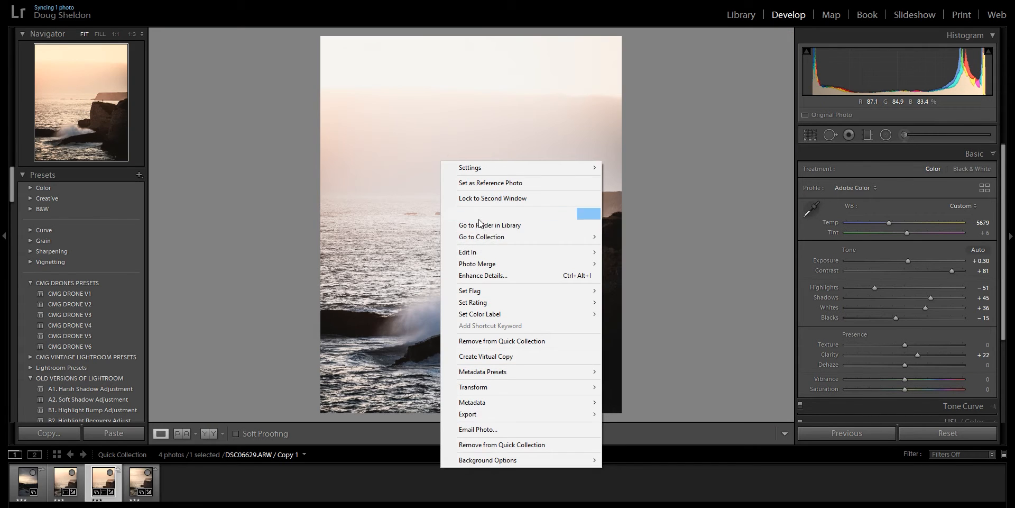
mouse_move(513, 254)
click(641, 254)
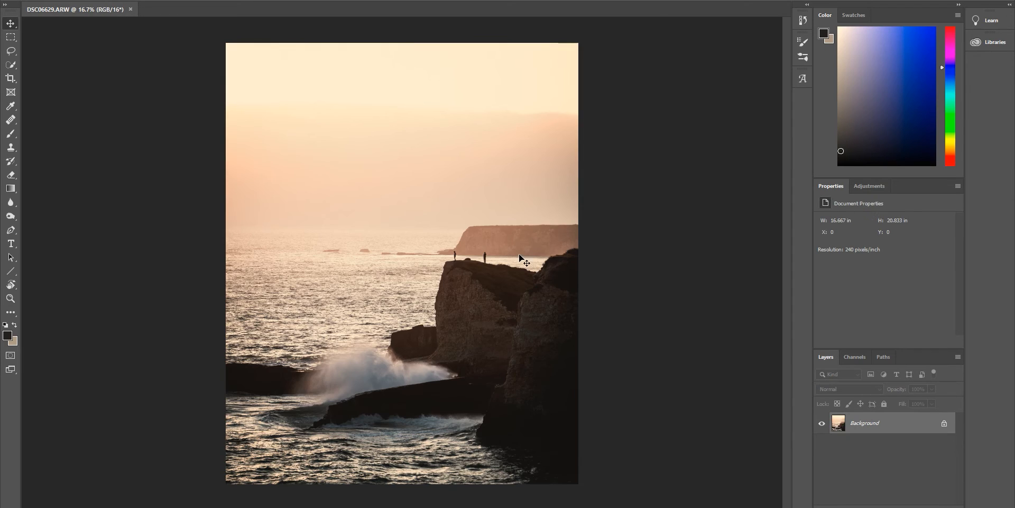
- Lasso the right-hand figure on the clifftop, remove it with a fill and clear the selection
scroll(487, 264, up, 10)
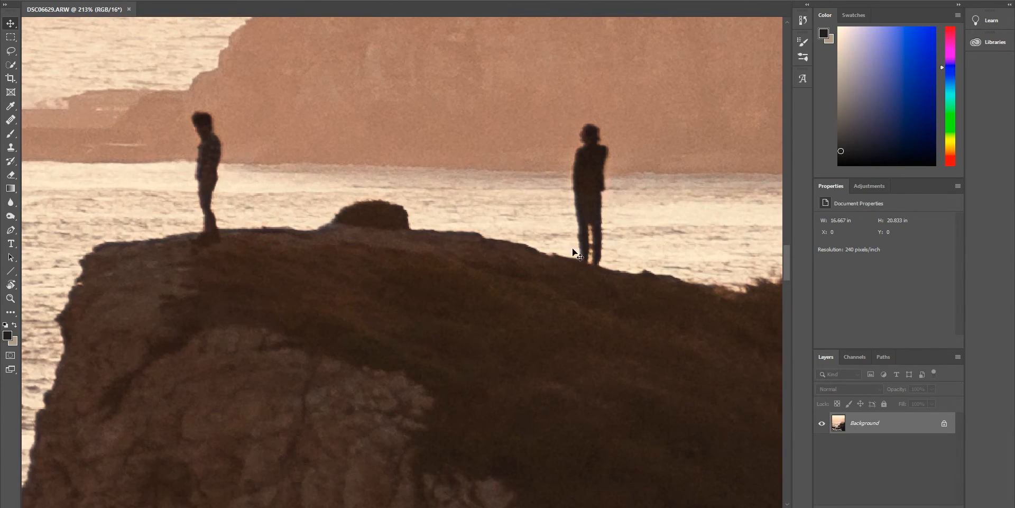
scroll(502, 249, down, 3)
click(10, 53)
mouse_move(538, 201)
mouse_down()
mouse_move(570, 280)
mouse_move(590, 222)
mouse_move(573, 164)
mouse_up()
key(shift+F5)
key(Return)
key(ctrl+d)
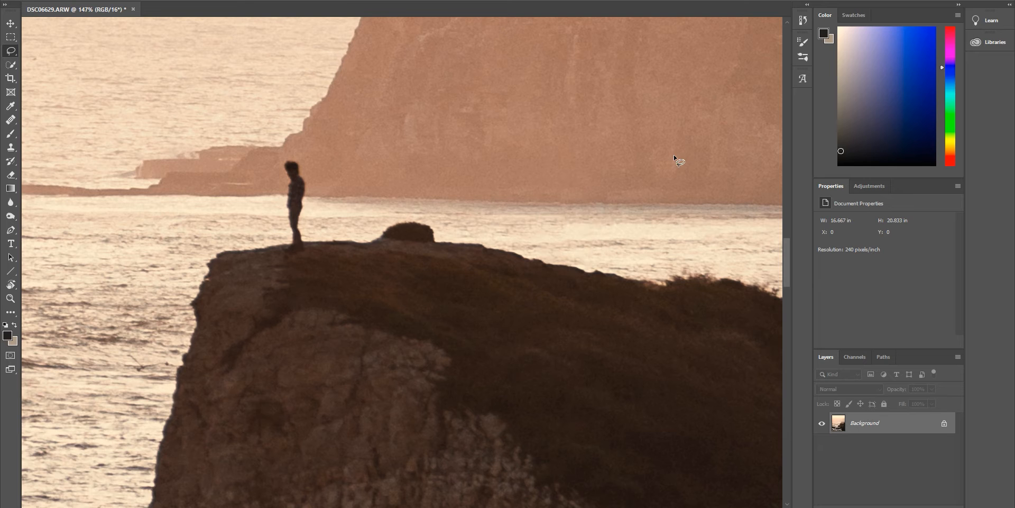
key(ctrl+0)
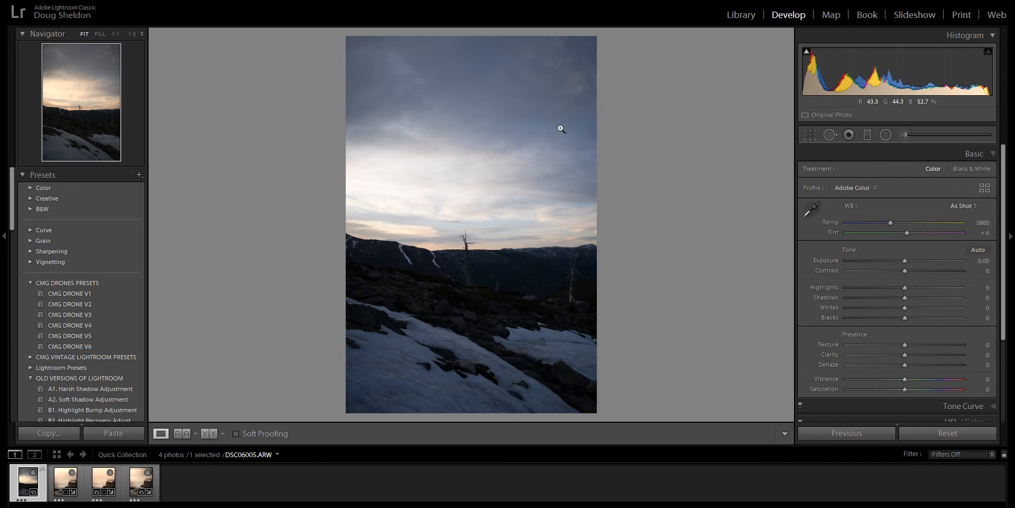
- In Lightroom, copy all develop settings from the edited seascape DSC06629.ARW
click(63, 487)
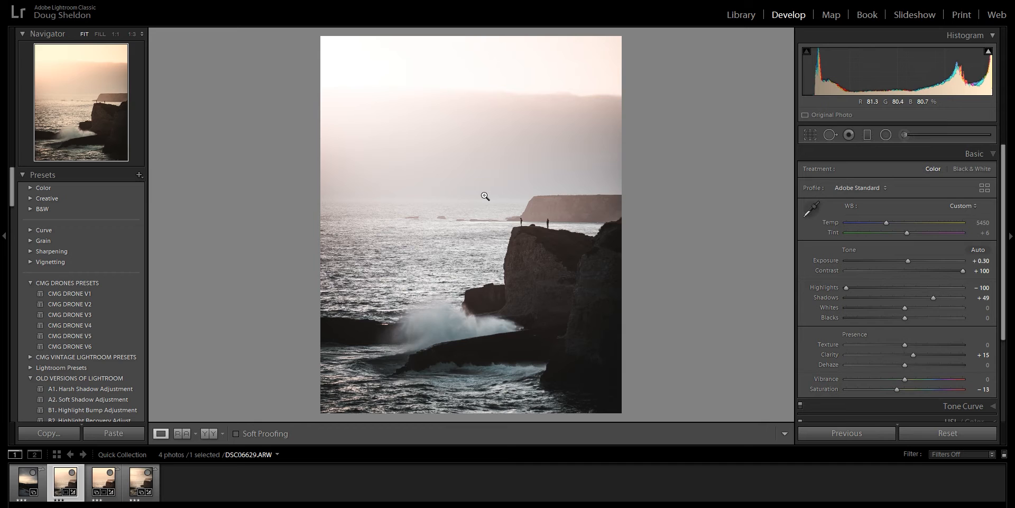
right_click(476, 129)
mouse_move(516, 137)
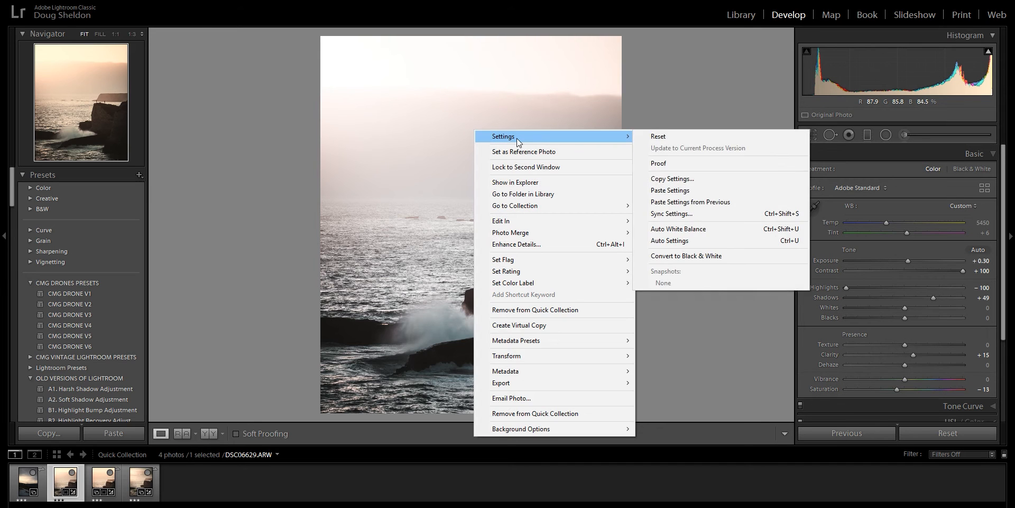
click(658, 179)
click(411, 452)
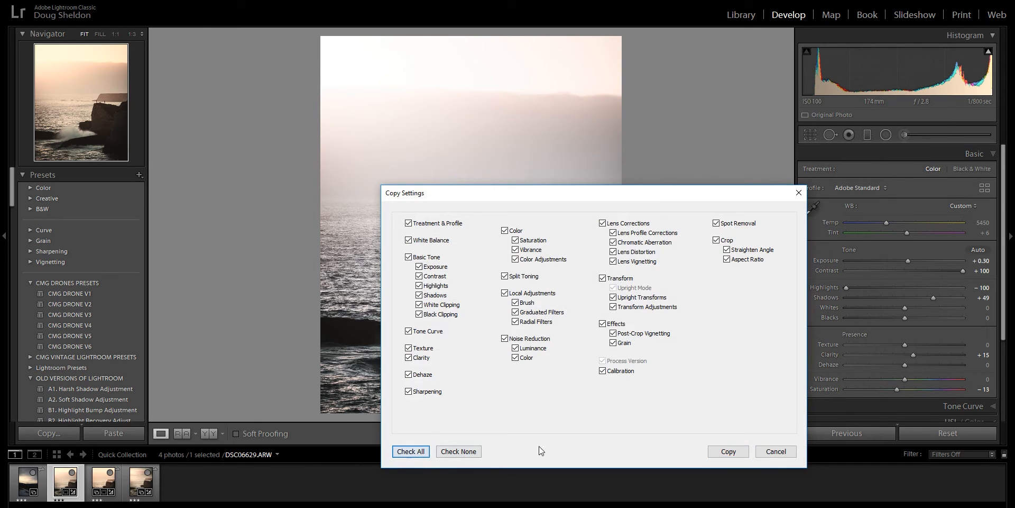
click(728, 451)
- Paste the copied settings onto the mountain photo DSC06005.ARW and raise its exposure to +0.48
click(26, 484)
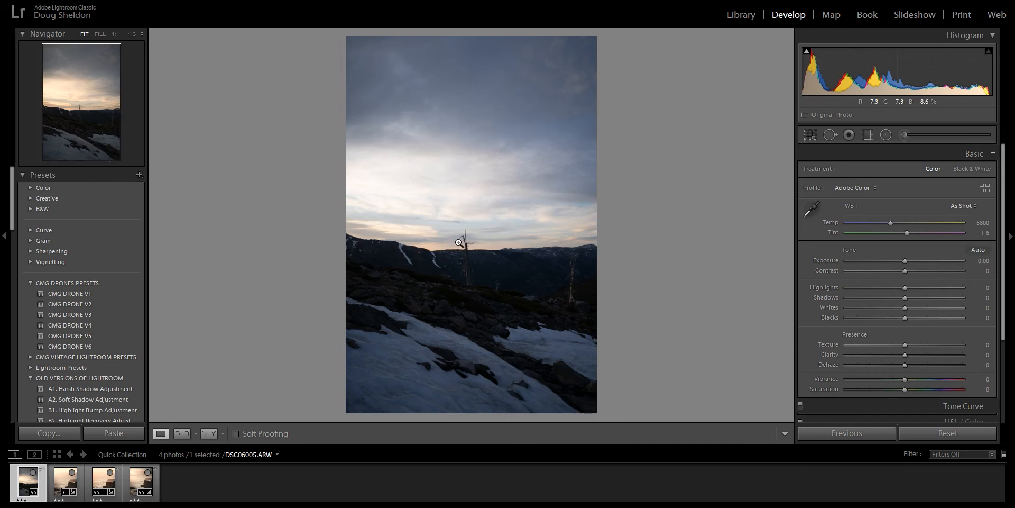
right_click(468, 134)
mouse_move(488, 136)
click(656, 190)
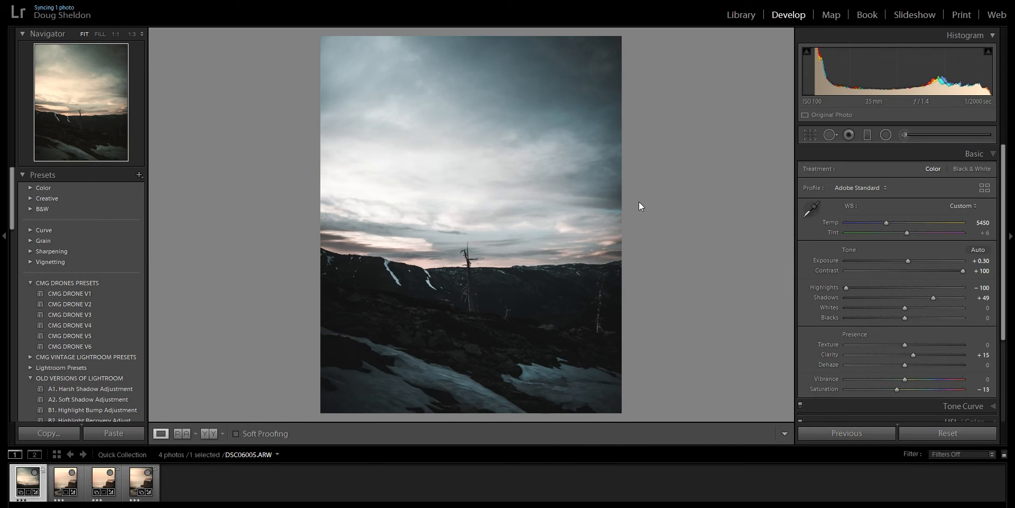
drag(906, 260, 908, 260)
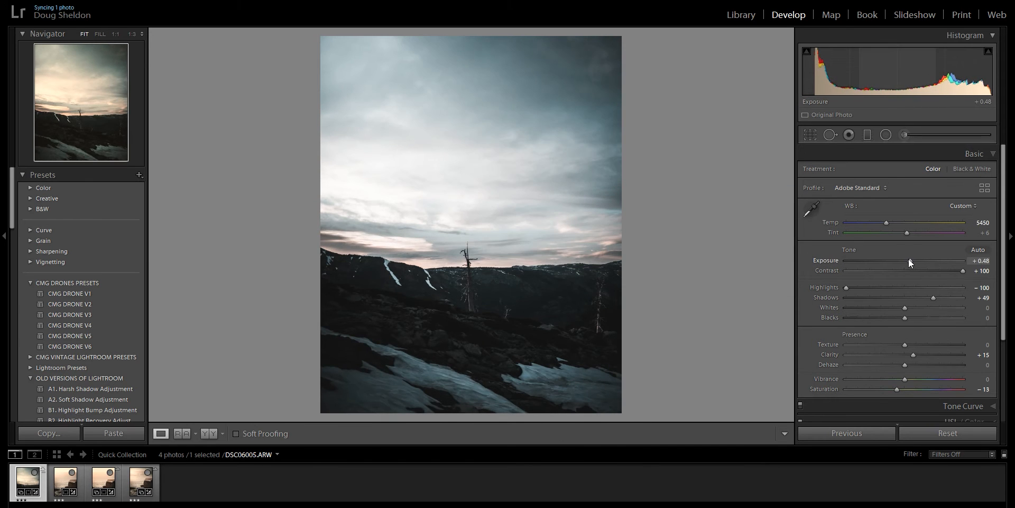
- Open the mountain photo DSC06005.ARW in Photoshop
right_click(458, 131)
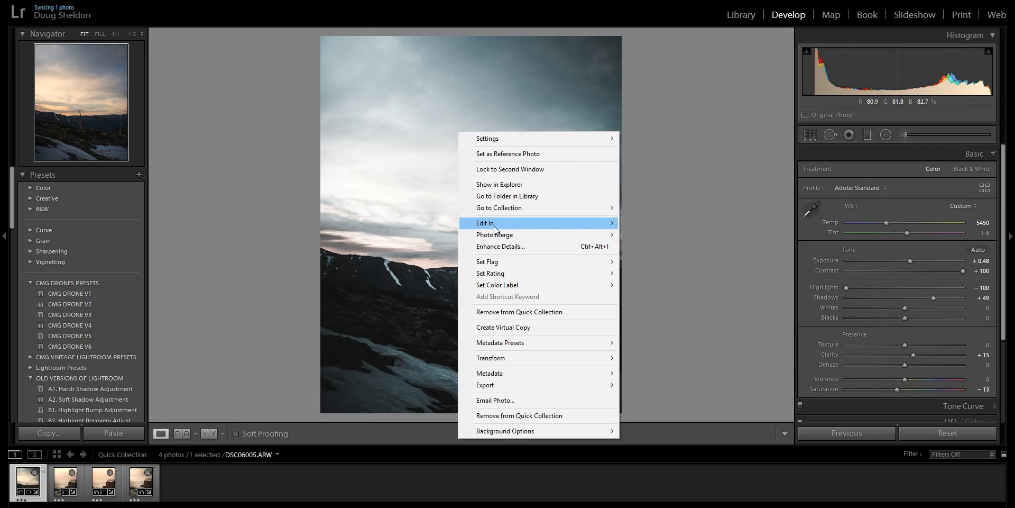
mouse_move(562, 222)
click(681, 223)
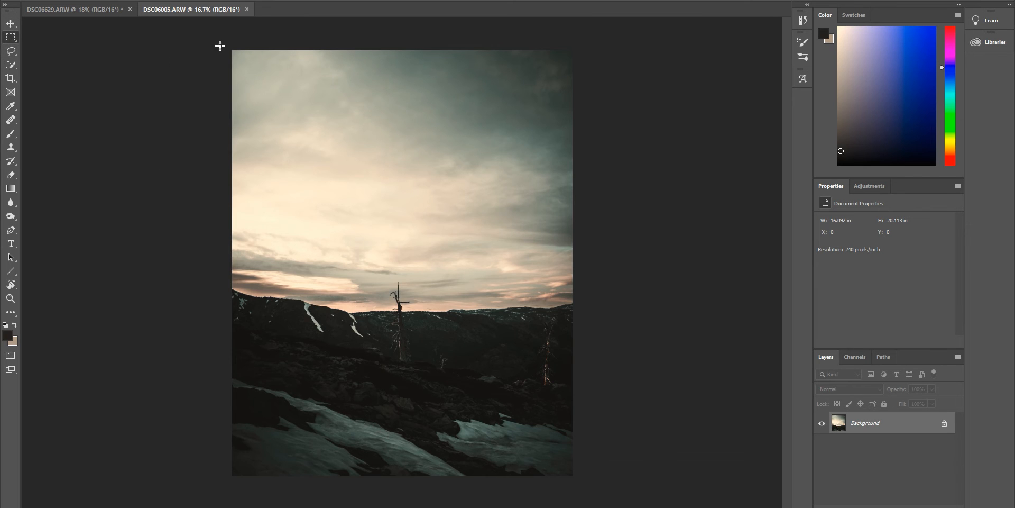
- Mask the mountain photo to its sky with a rectangular selection, and place it enlarged over the sky in DSC06629.ARW
drag(220, 45, 656, 288)
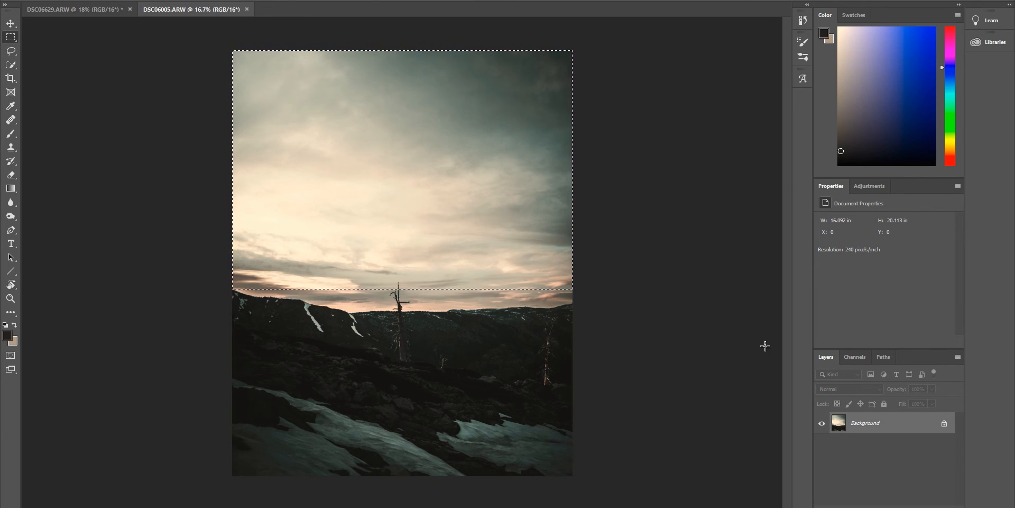
click(889, 507)
click(11, 24)
drag(370, 175, 373, 151)
drag(375, 148, 395, 203)
drag(578, 454, 610, 499)
drag(433, 340, 416, 302)
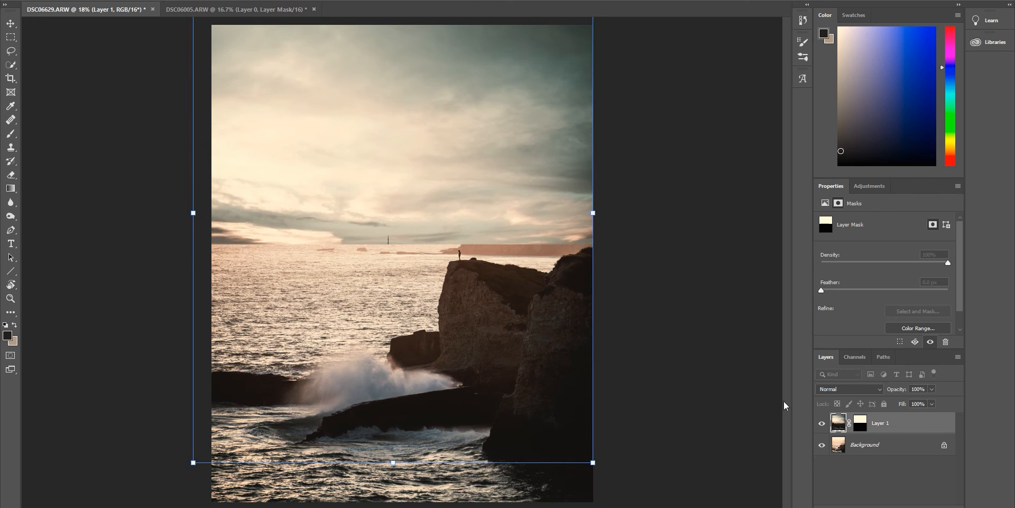
- Blend the sky layer into the seascape with Multiply, erasing its overlap around the horizon and reducing its opacity
click(881, 389)
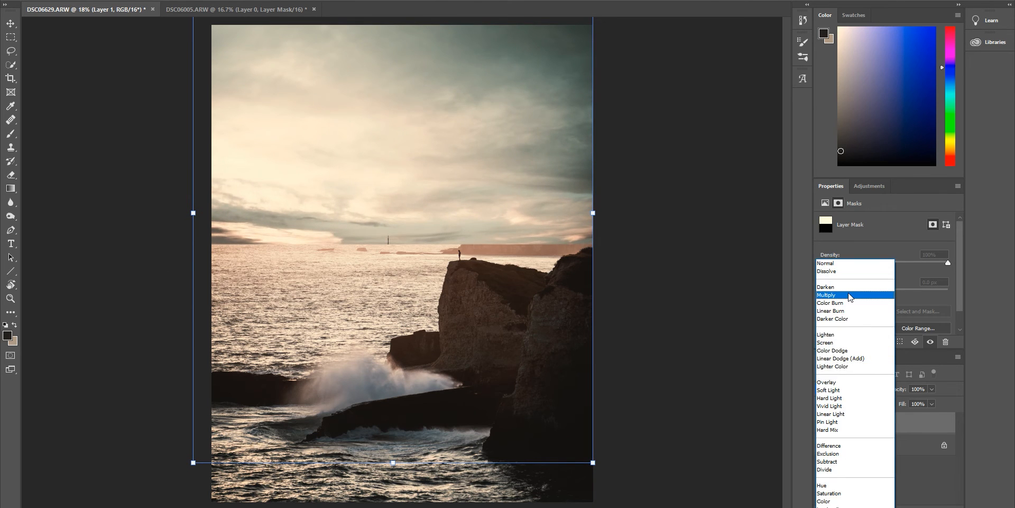
click(850, 297)
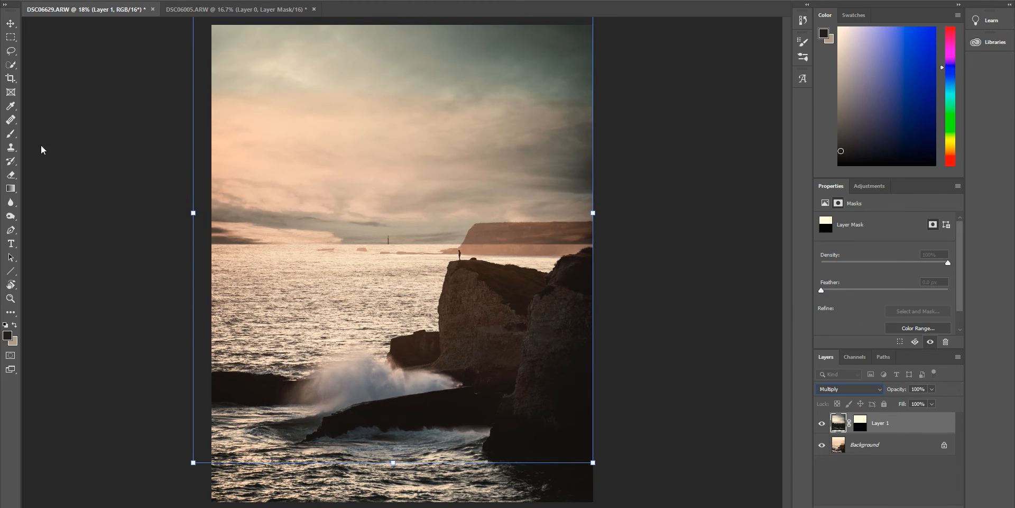
click(11, 175)
mouse_move(328, 304)
mouse_down()
mouse_move(392, 333)
mouse_move(170, 340)
mouse_move(306, 329)
mouse_move(391, 355)
mouse_move(589, 324)
mouse_move(340, 373)
mouse_move(365, 328)
mouse_move(129, 319)
mouse_move(132, 311)
mouse_move(340, 316)
mouse_move(501, 412)
mouse_move(587, 300)
mouse_move(565, 349)
mouse_up()
click(932, 389)
drag(934, 403, 913, 406)
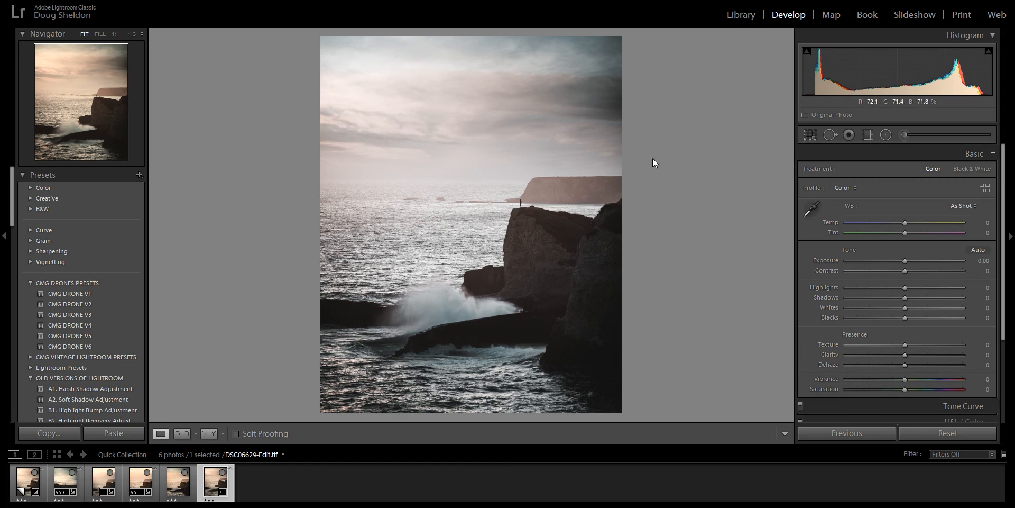
- In Lightroom, add a large inverted radial filter over the left side of DSC06629-Edit.tif and raise its exposure
click(886, 134)
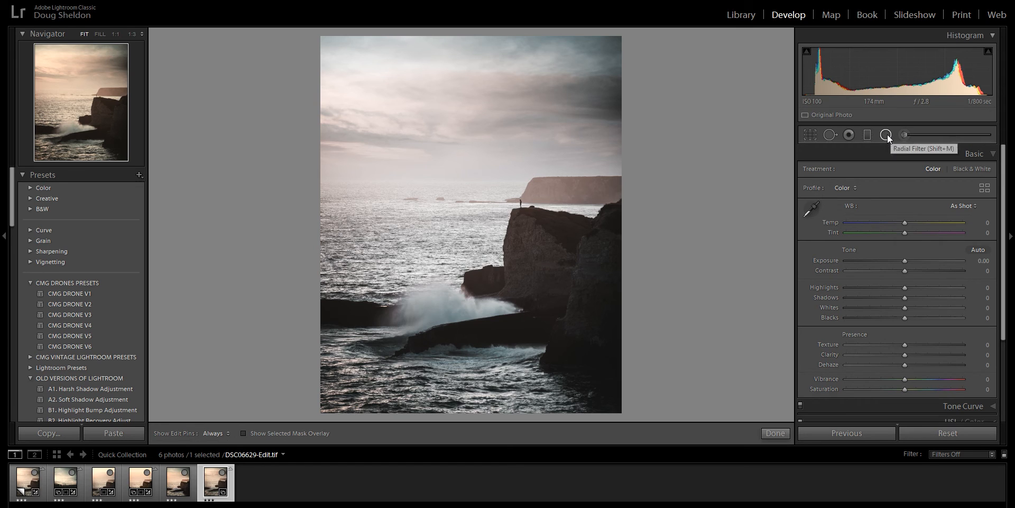
drag(310, 127, 424, 276)
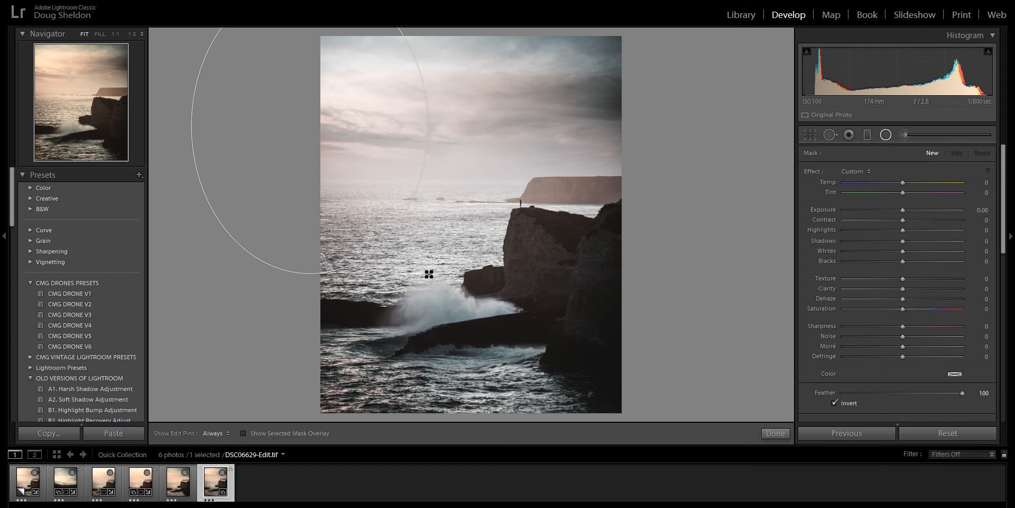
drag(311, 125, 329, 169)
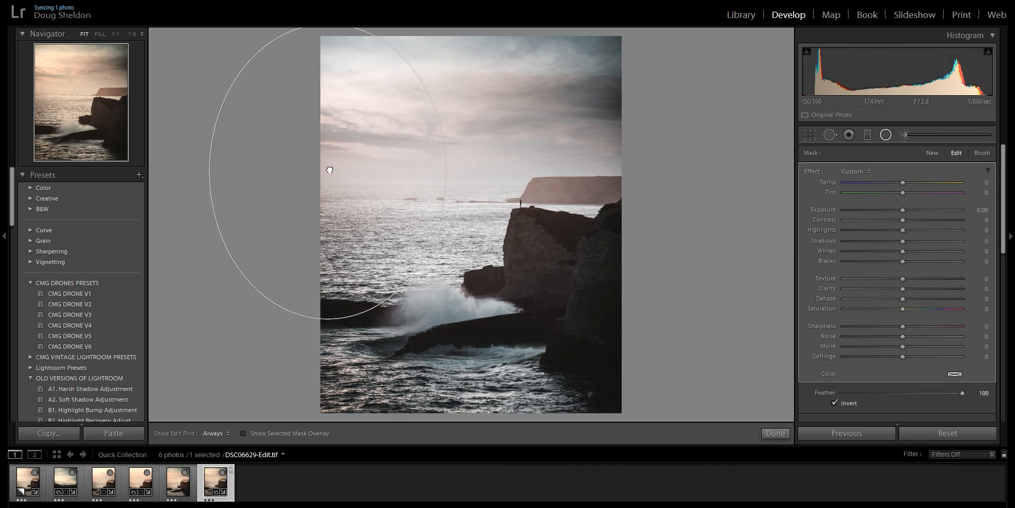
drag(902, 210, 916, 221)
- Tint the radial filter with a chosen colour and warm its temperature slightly
click(955, 378)
drag(852, 386, 582, 170)
drag(854, 434, 859, 434)
click(730, 348)
mouse_move(903, 182)
mouse_down()
mouse_move(912, 210)
mouse_move(904, 183)
mouse_up()
click(954, 374)
click(730, 348)
- Darken the photo's upper-right area with a diagonal graduated filter at −0.50 exposure
key(m)
drag(627, 39, 376, 176)
drag(906, 209, 896, 211)
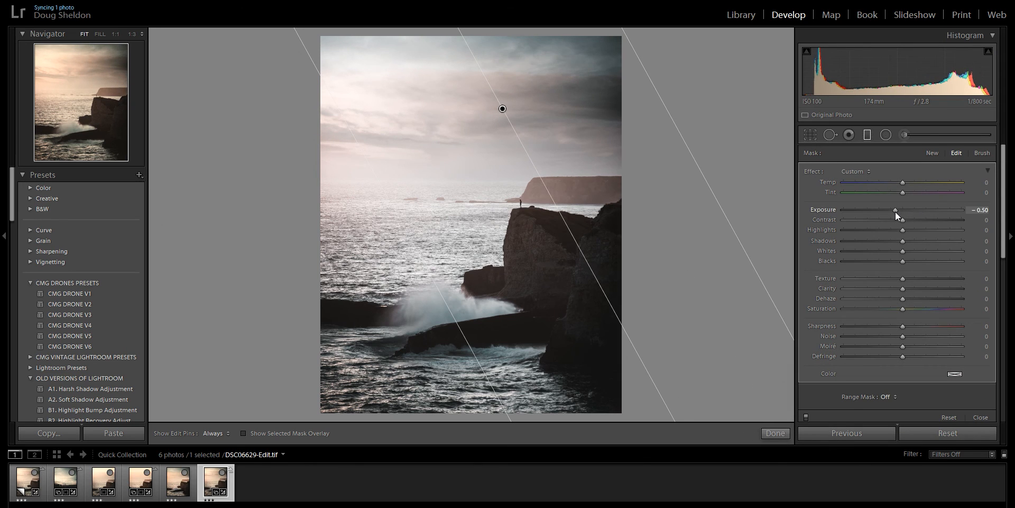